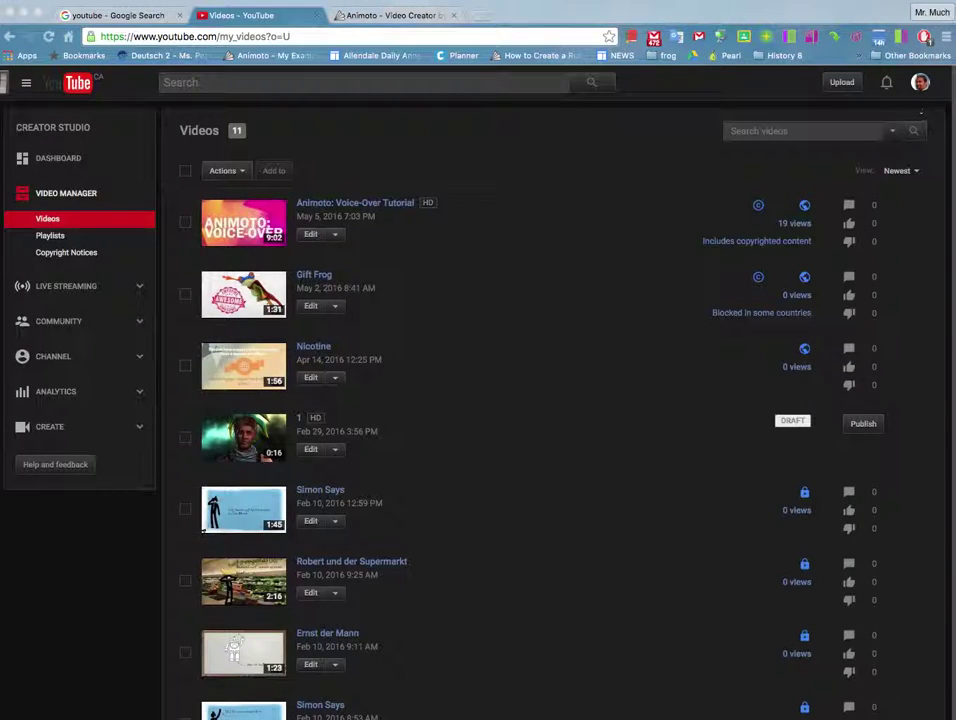
Step: Open Creator Studio from the account and go to the free music Audio Library
{"action": "scroll", "coordinate": [922, 86], "scroll_direction": "down", "scroll_amount": 1}
{"action": "scroll", "coordinate": [922, 86], "scroll_direction": "up", "scroll_amount": 1}
{"action": "left_click", "coordinate": [921, 83]}
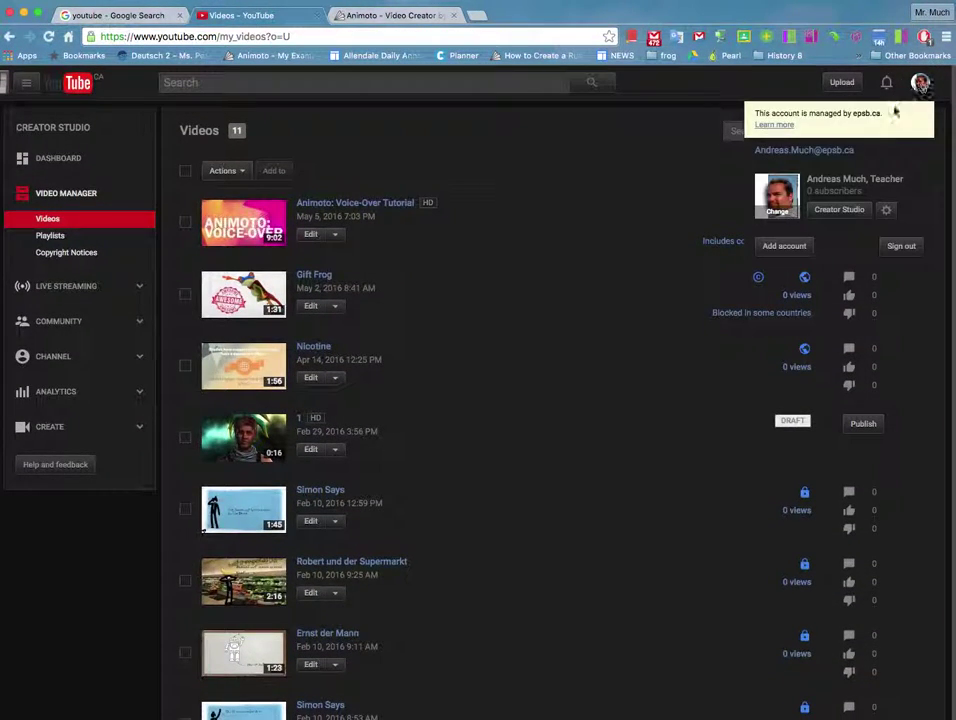
{"action": "left_click", "coordinate": [828, 212]}
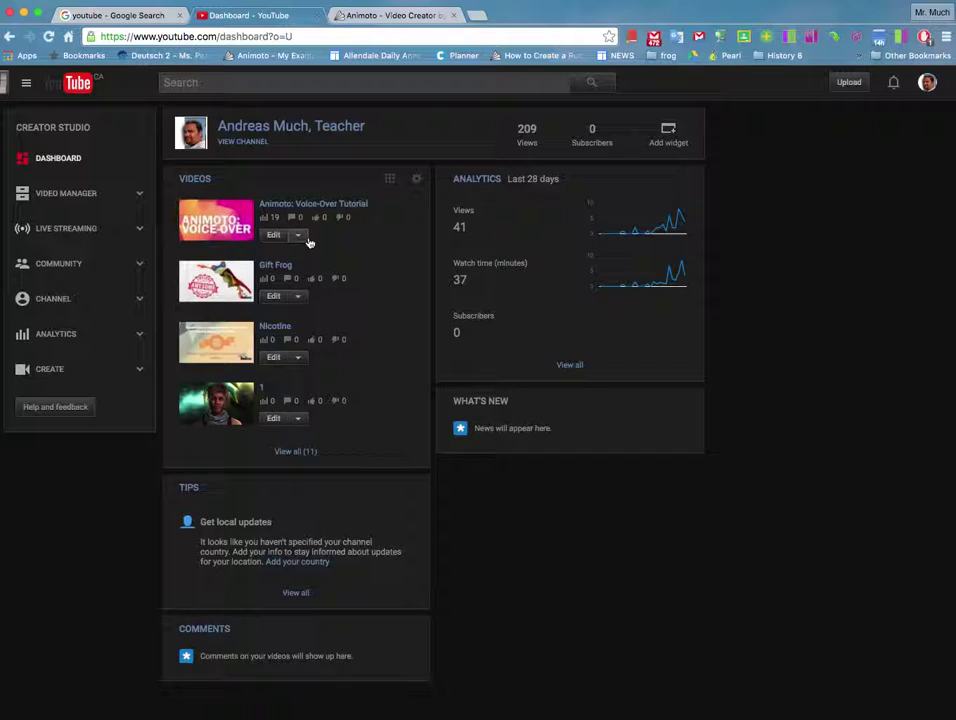
{"action": "left_click", "coordinate": [51, 371]}
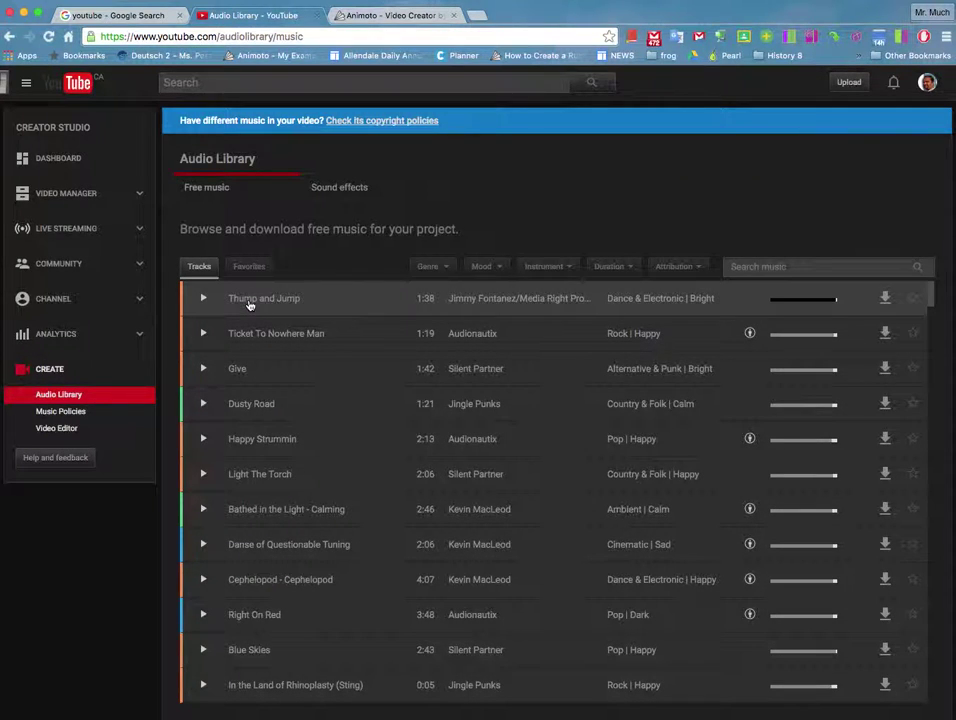
Step: Preview the free music tracks Give and Cephelopod, and stop the playback
{"action": "left_click", "coordinate": [197, 368]}
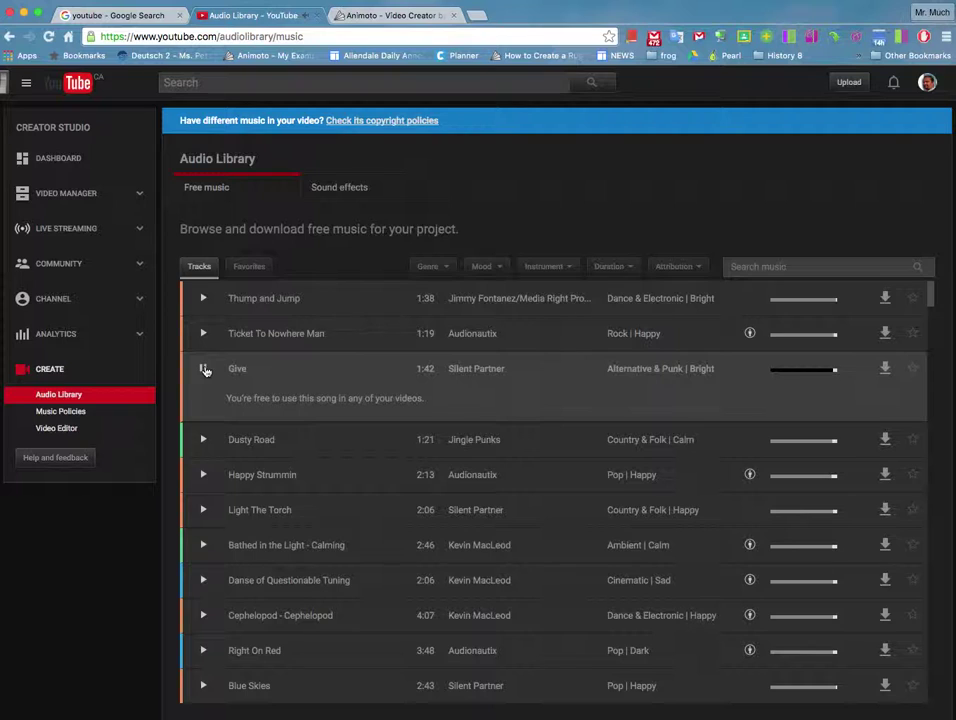
{"action": "left_click", "coordinate": [202, 616]}
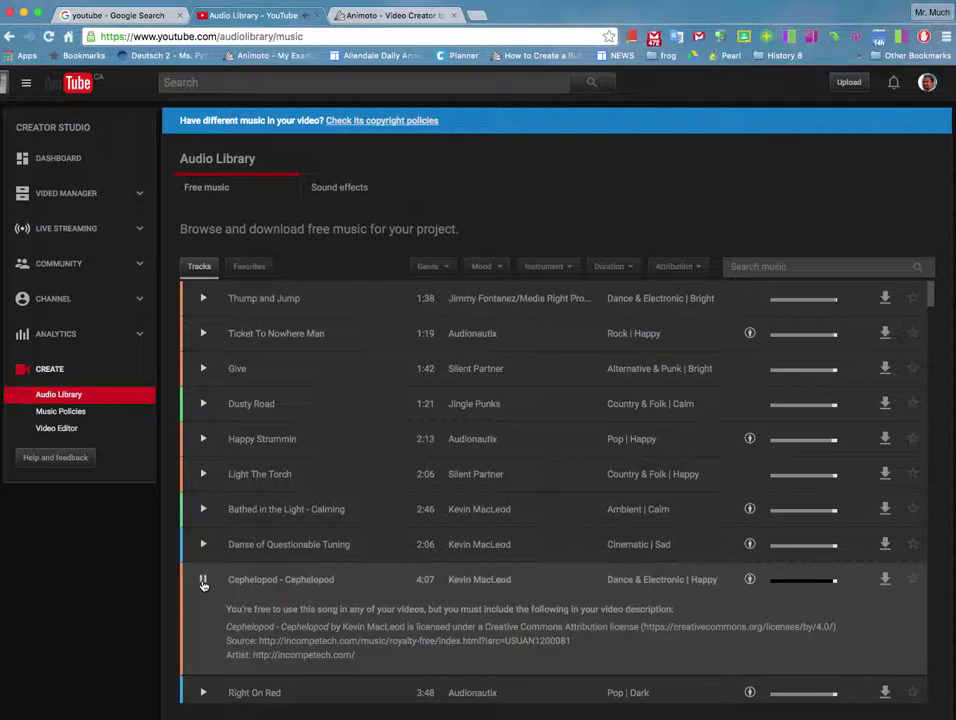
{"action": "left_click", "coordinate": [202, 581]}
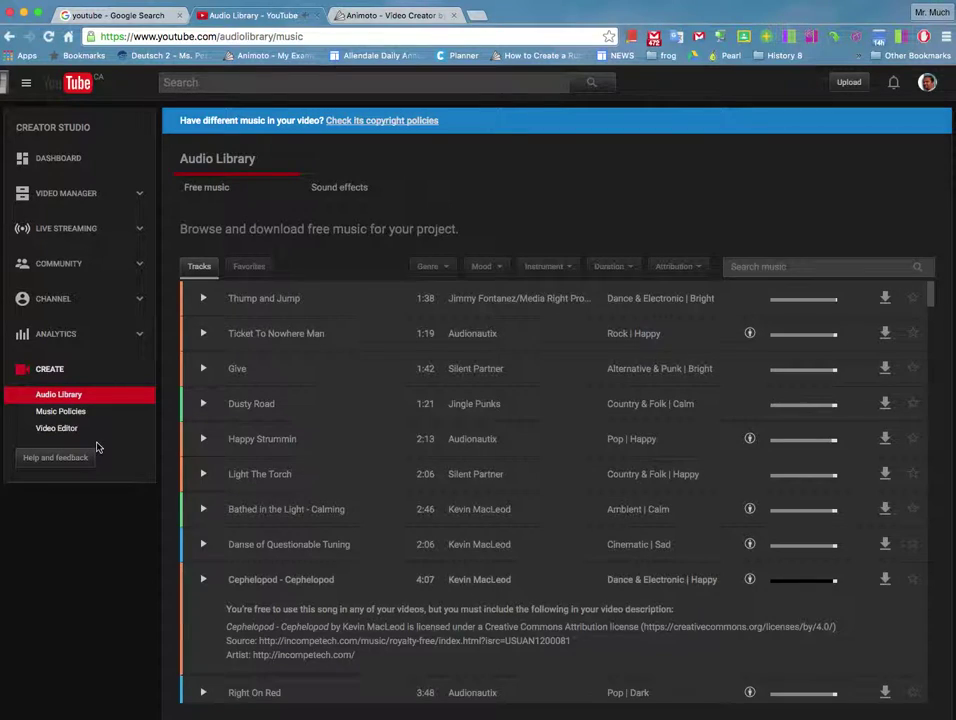
Step: Open the Video Editor and place the clip named 1 at the start of the video timeline
{"action": "left_click", "coordinate": [60, 432]}
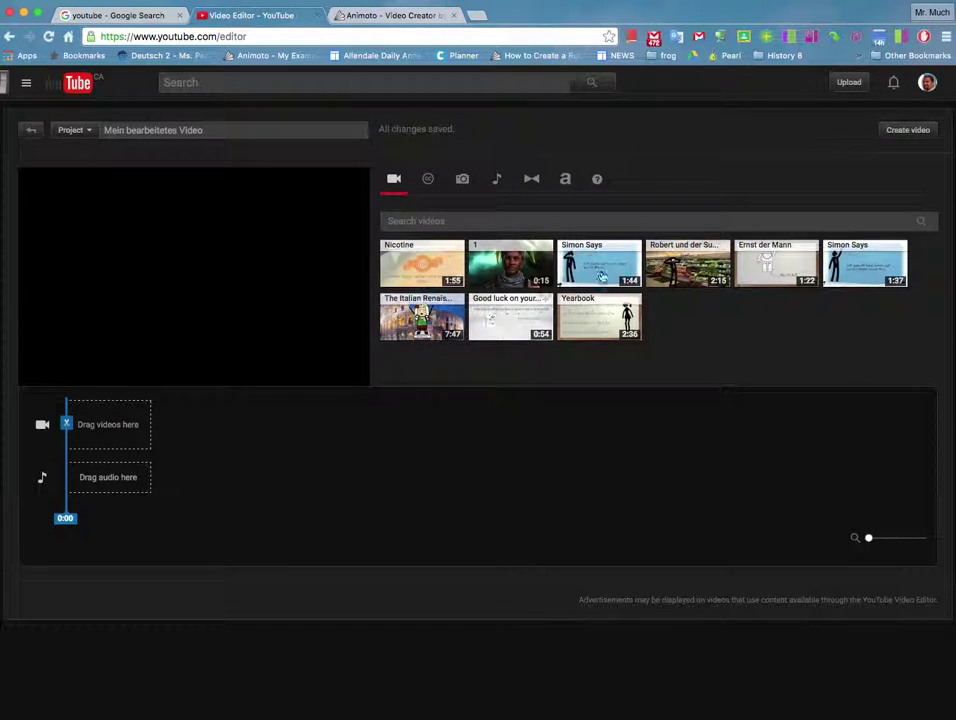
{"action": "left_click", "coordinate": [524, 277]}
{"action": "left_click_drag", "start_coordinate": [524, 277], "coordinate": [89, 423]}
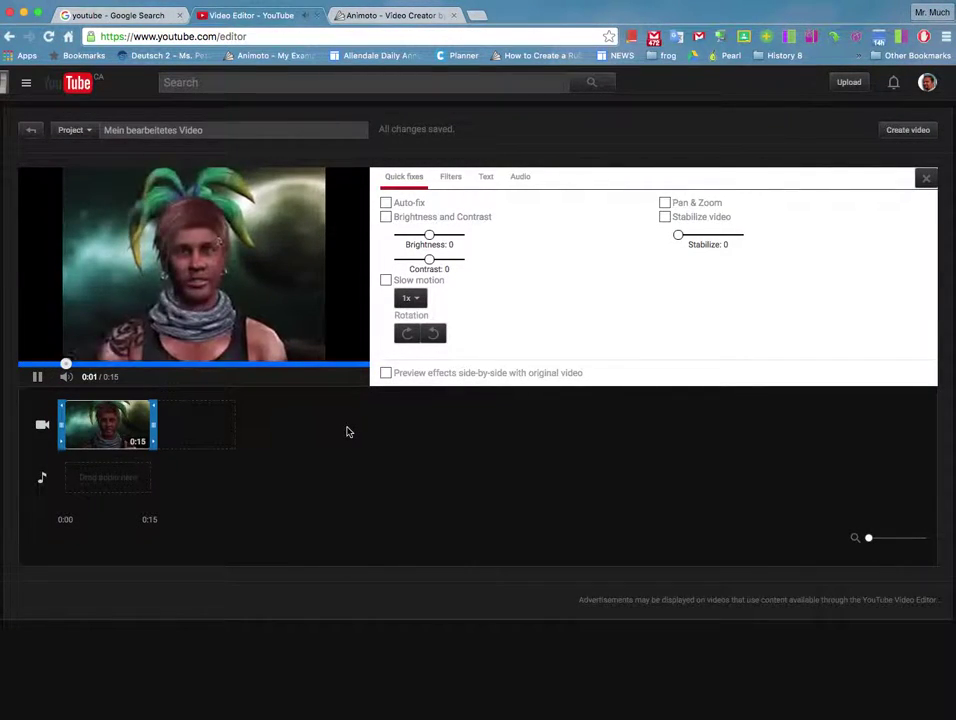
Step: Enable Auto-fix for the clip named 1 and lower its audio volume slightly, then close its settings
{"action": "left_click", "coordinate": [386, 203]}
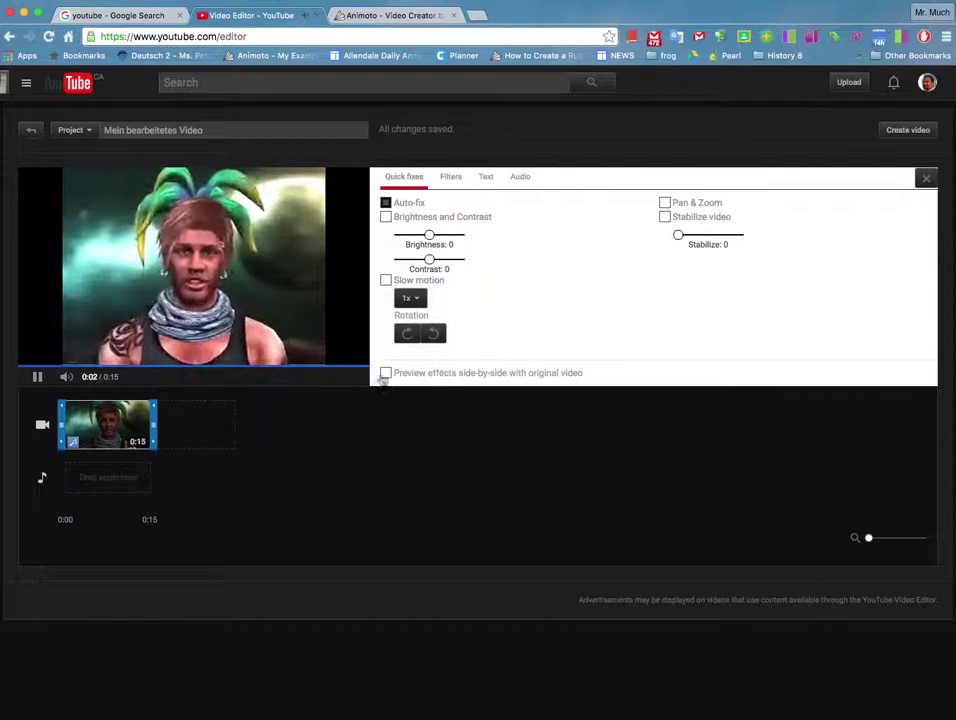
{"action": "left_click", "coordinate": [451, 177]}
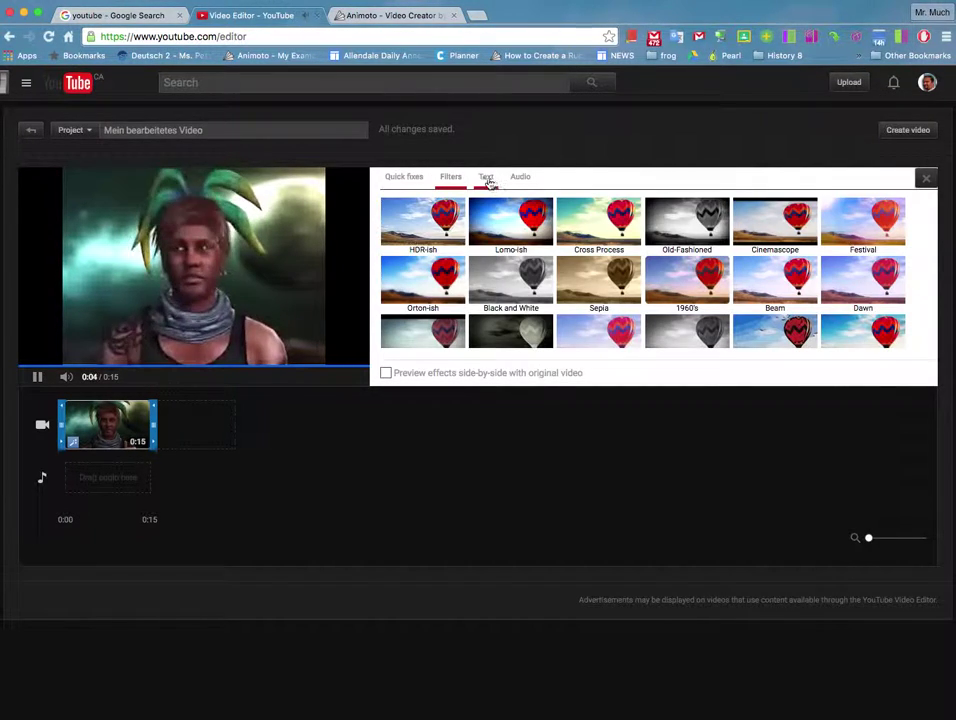
{"action": "left_click", "coordinate": [486, 178]}
{"action": "left_click", "coordinate": [518, 179]}
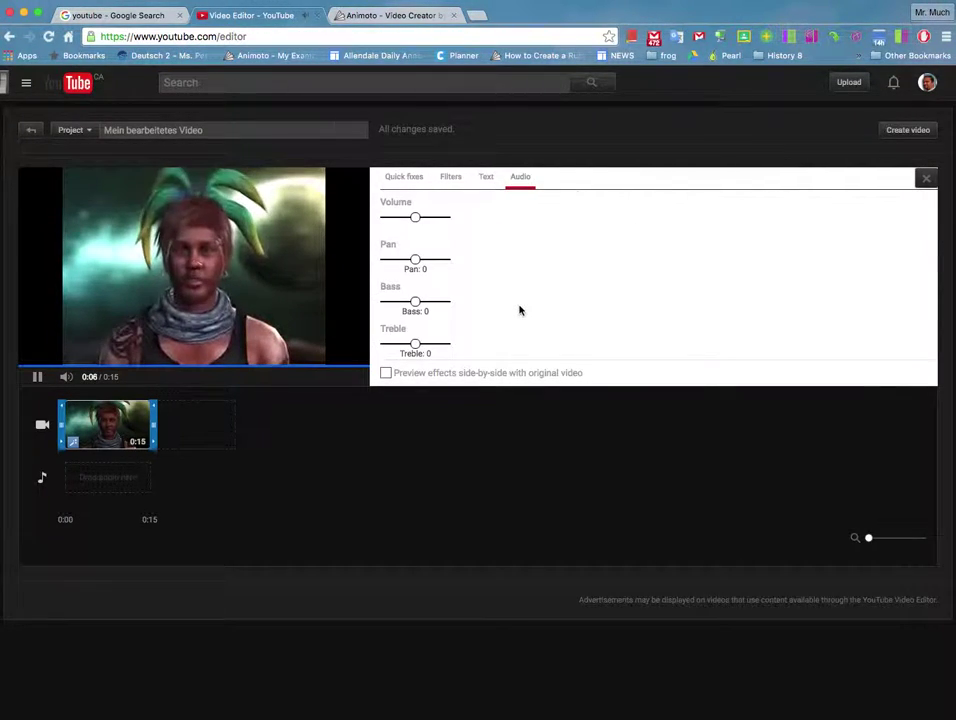
{"action": "left_click_drag", "start_coordinate": [414, 216], "coordinate": [409, 217]}
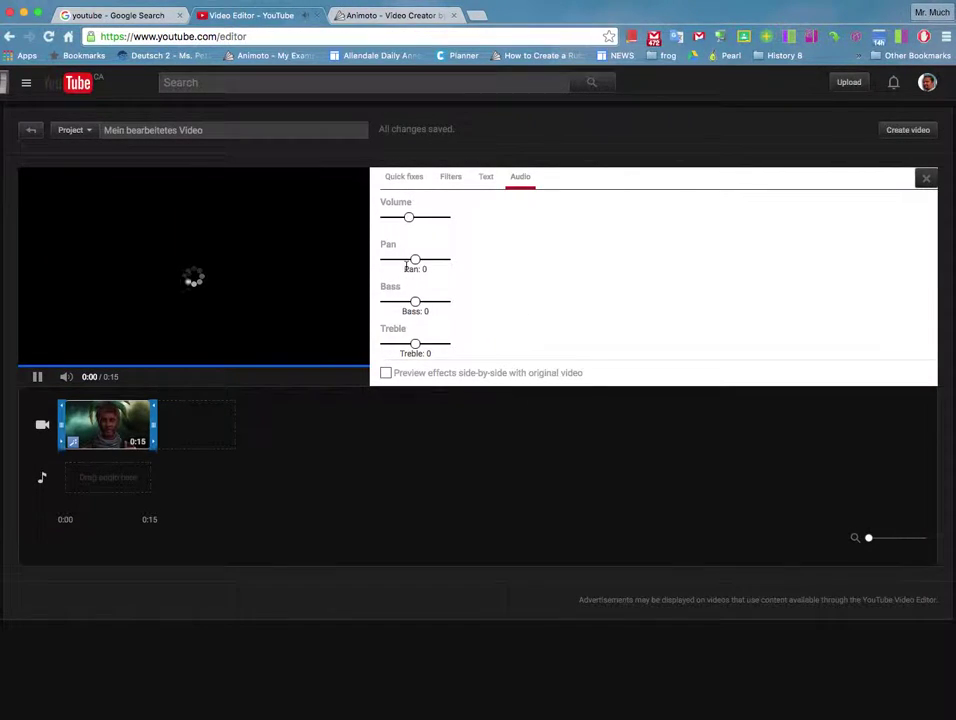
{"action": "left_click", "coordinate": [487, 180]}
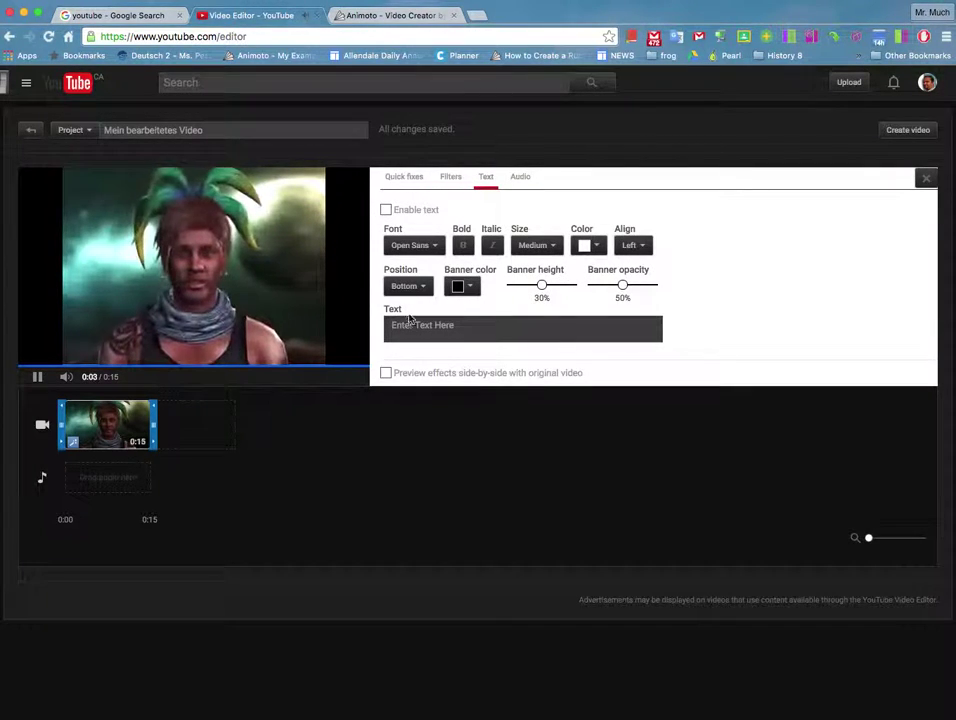
{"action": "left_click", "coordinate": [450, 177]}
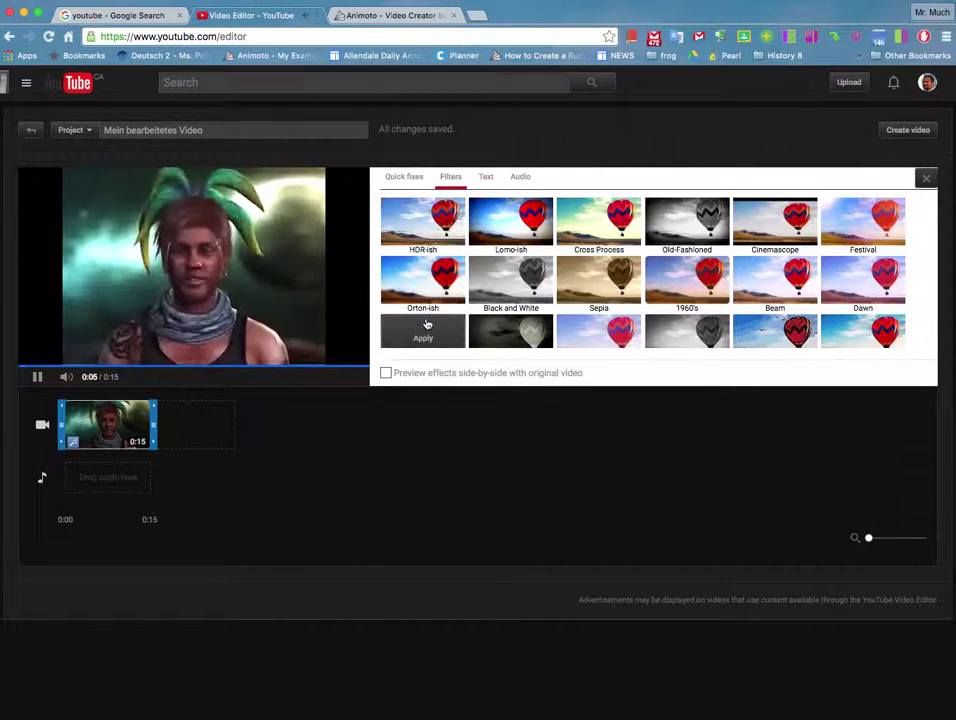
{"action": "left_click", "coordinate": [402, 177]}
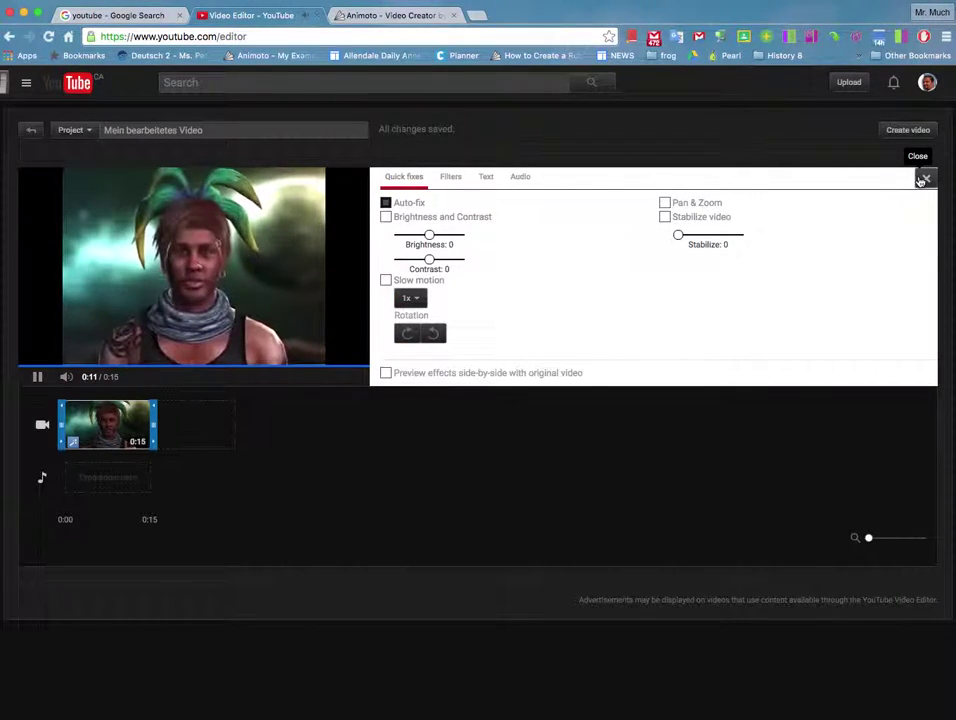
{"action": "left_click", "coordinate": [923, 179]}
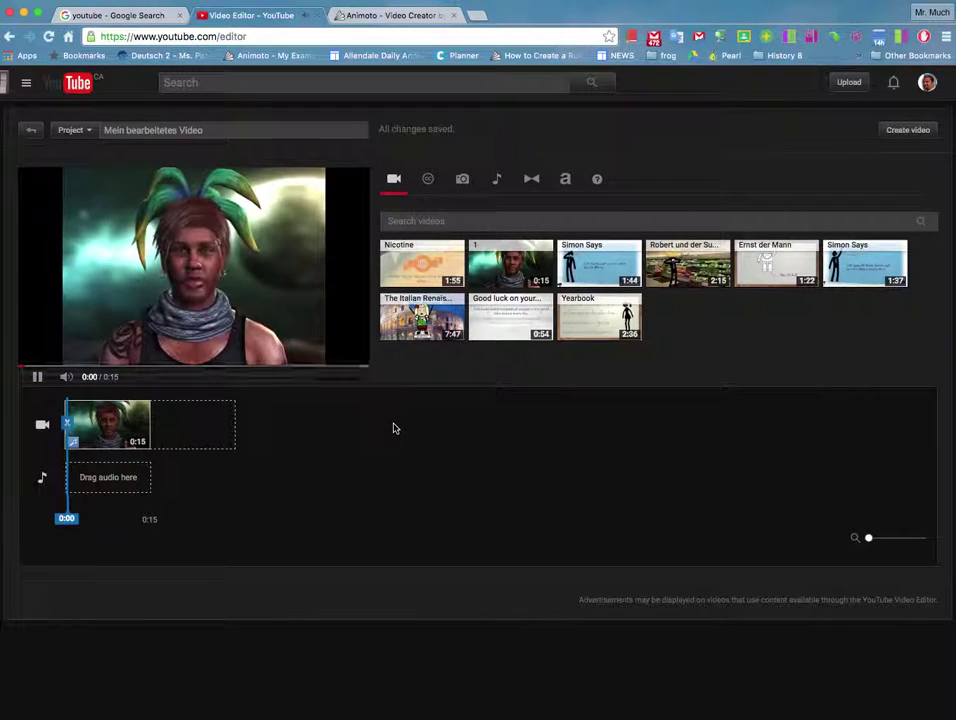
Step: Preview How it Began and New Land, and add New Land to the audio timeline with its volume reduced to about half
{"action": "left_click", "coordinate": [35, 379]}
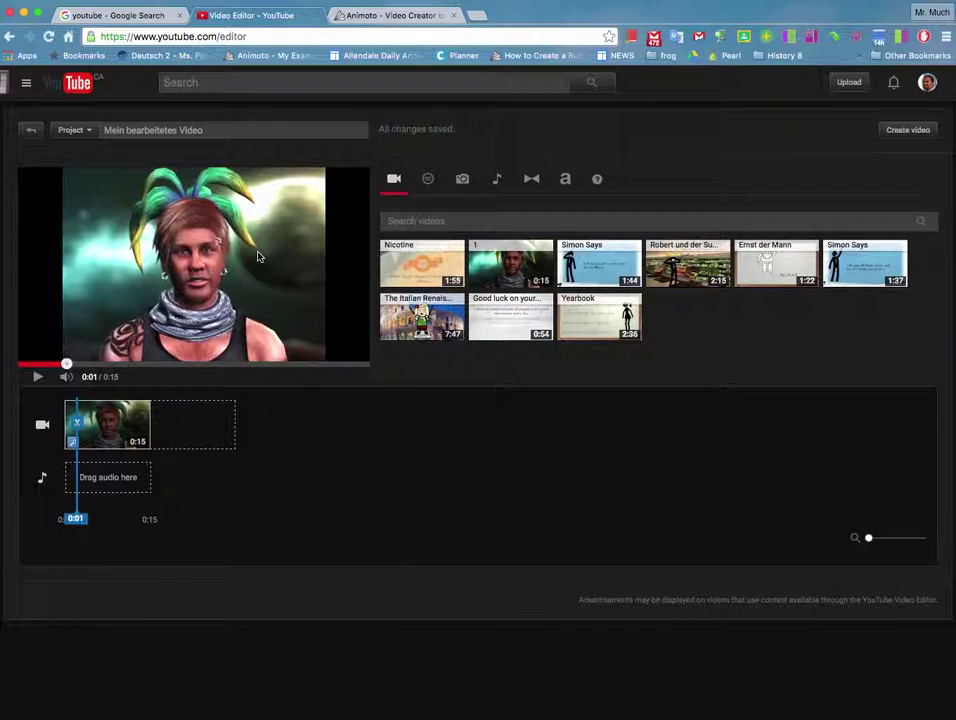
{"action": "left_click", "coordinate": [498, 179]}
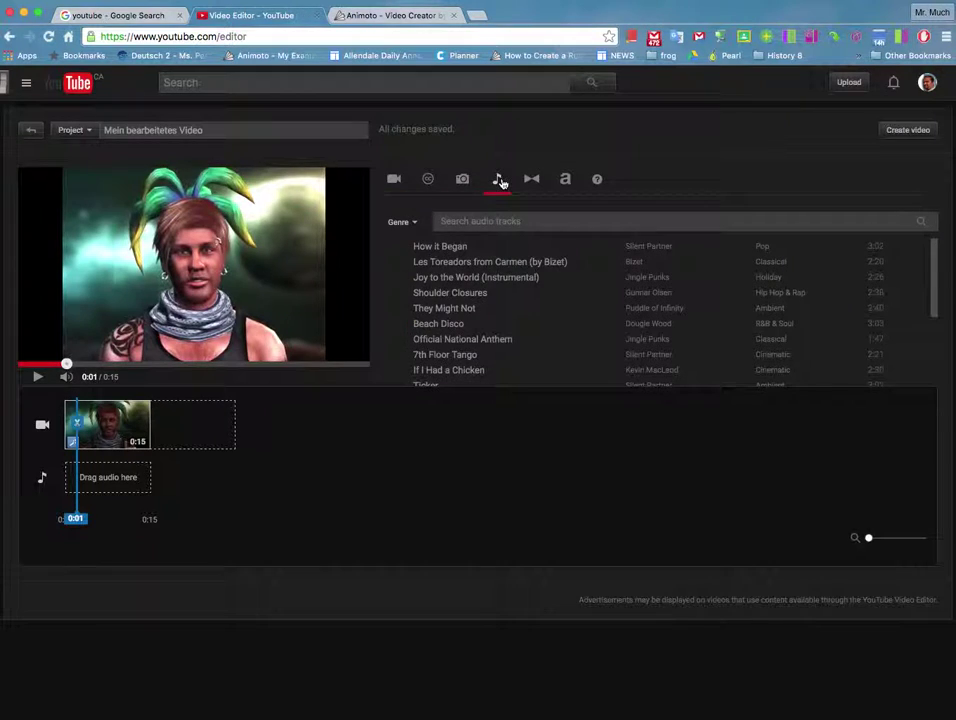
{"action": "left_click", "coordinate": [406, 252]}
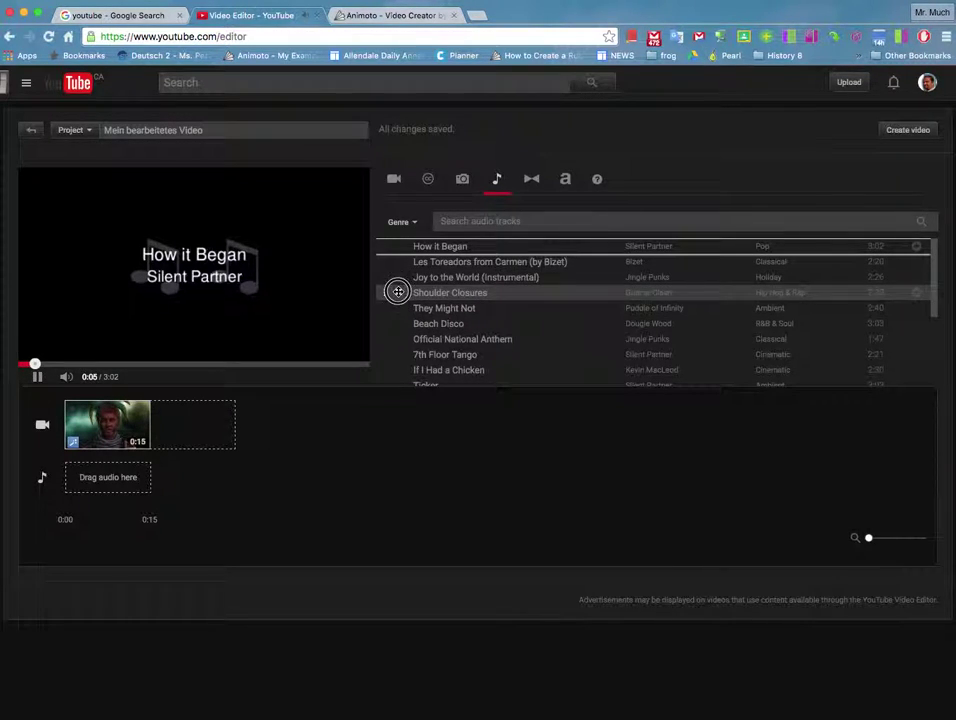
{"action": "scroll", "coordinate": [400, 310], "scroll_direction": "down", "scroll_amount": 5}
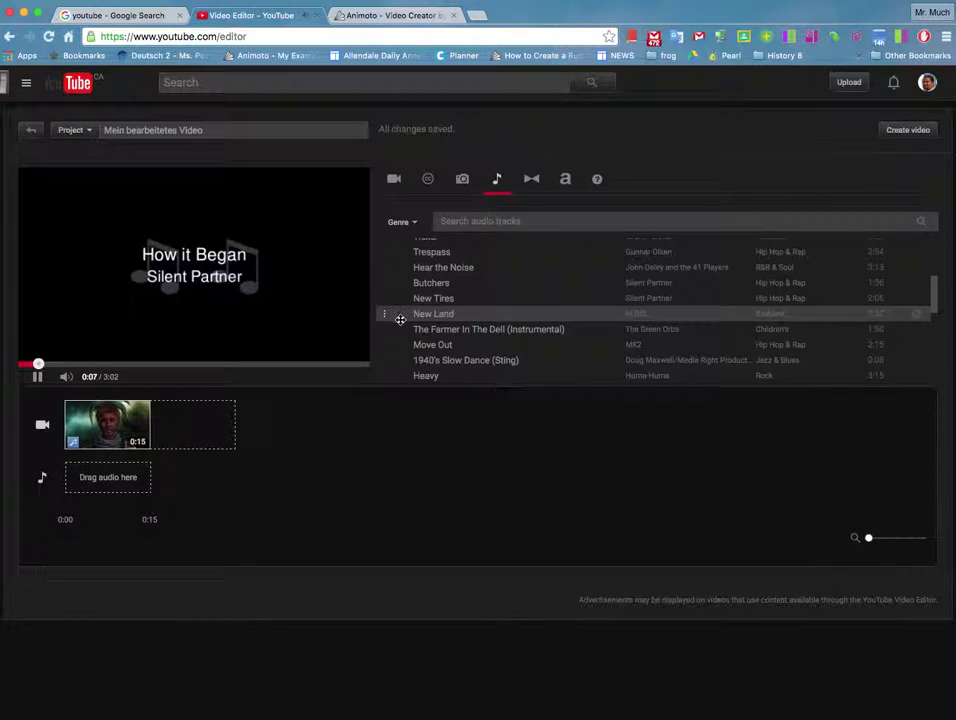
{"action": "left_click", "coordinate": [400, 316]}
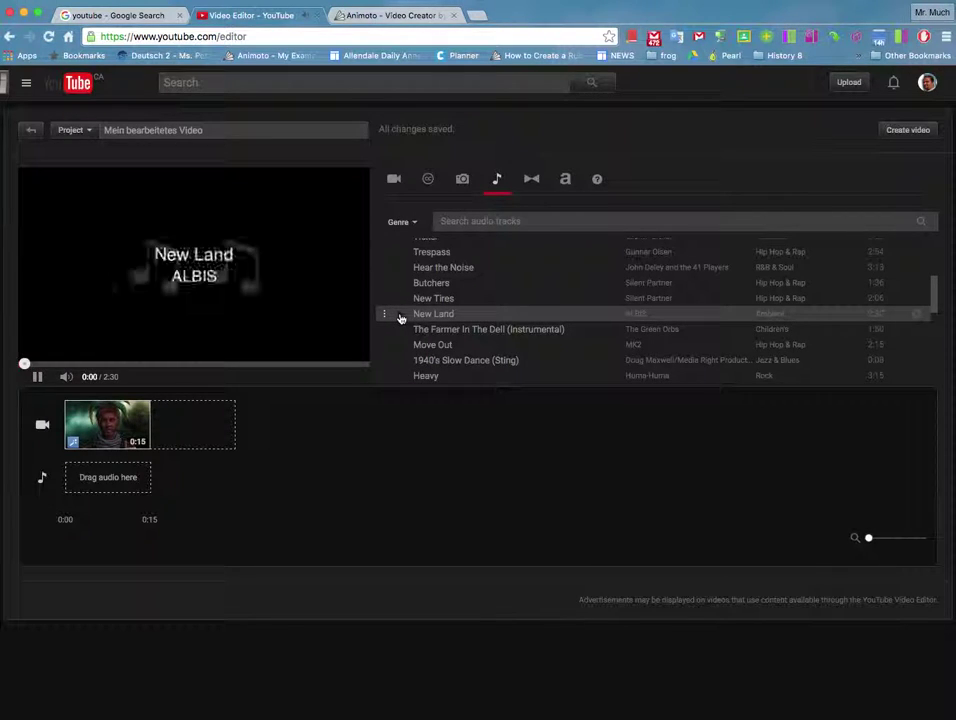
{"action": "left_click_drag", "start_coordinate": [438, 314], "coordinate": [139, 469]}
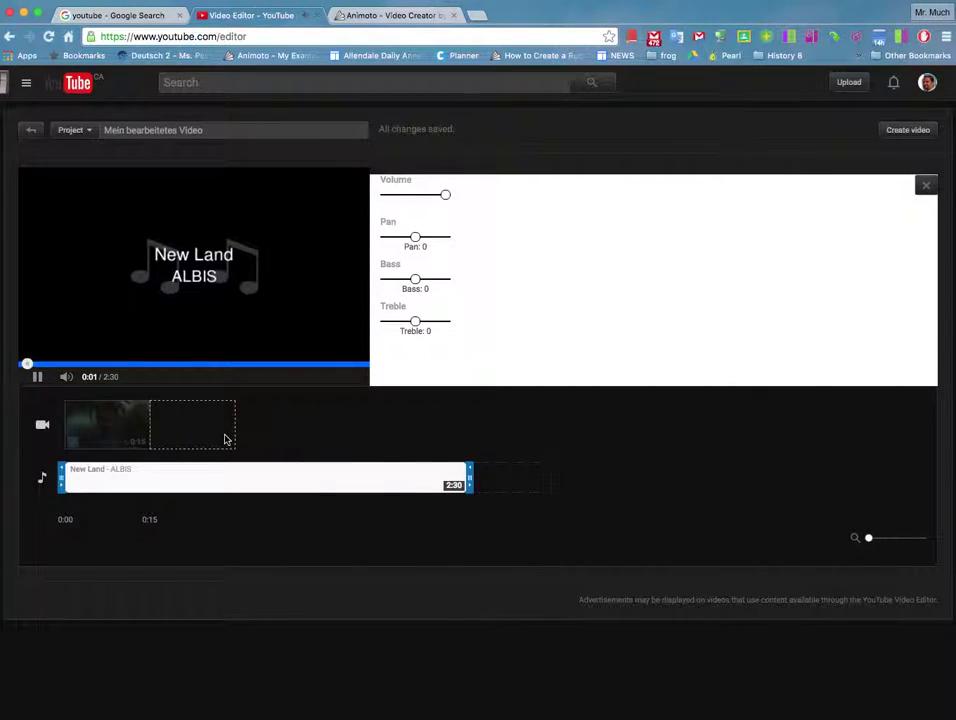
{"action": "left_click_drag", "start_coordinate": [448, 199], "coordinate": [411, 205]}
{"action": "left_click", "coordinate": [925, 185]}
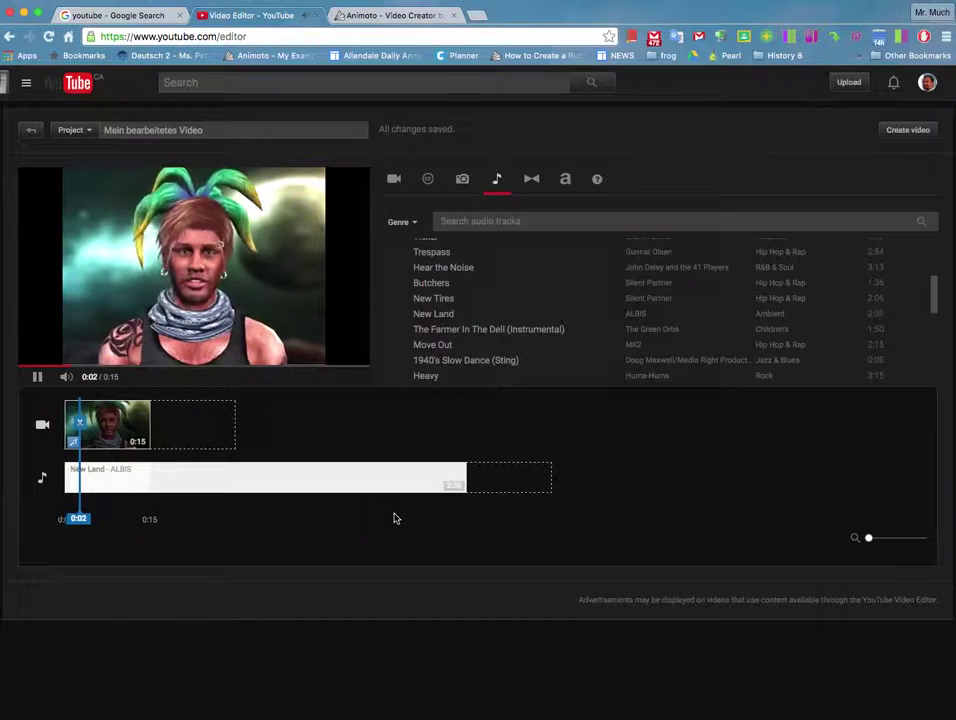
Step: Add the Ernst der Mann video after the first clip on the timeline and enable Auto-fix for it
{"action": "left_click", "coordinate": [390, 180]}
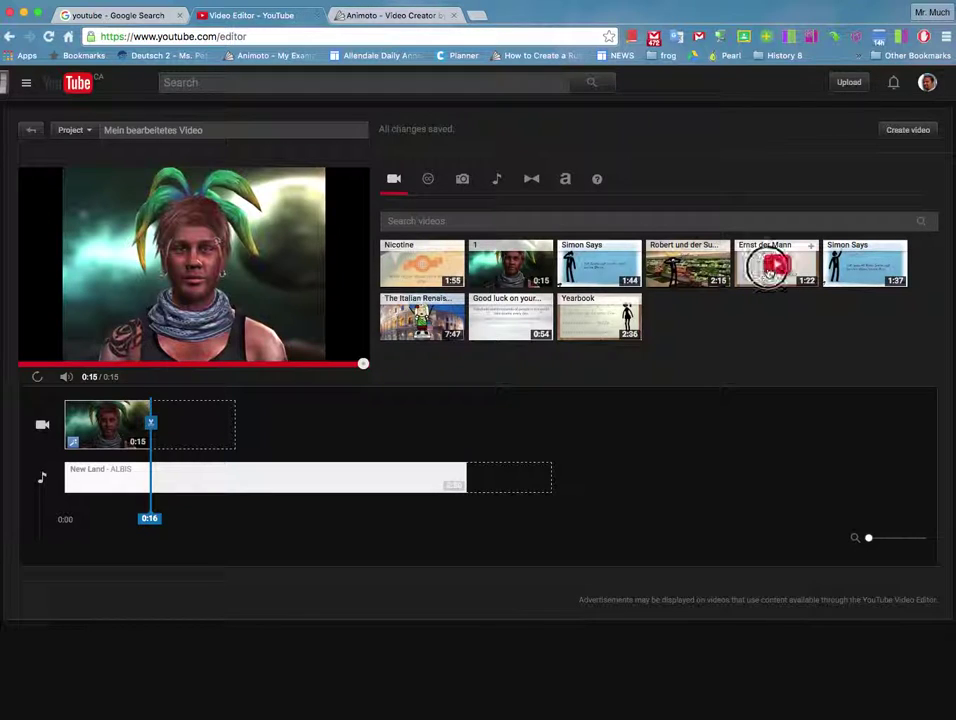
{"action": "left_click_drag", "start_coordinate": [773, 265], "coordinate": [197, 428]}
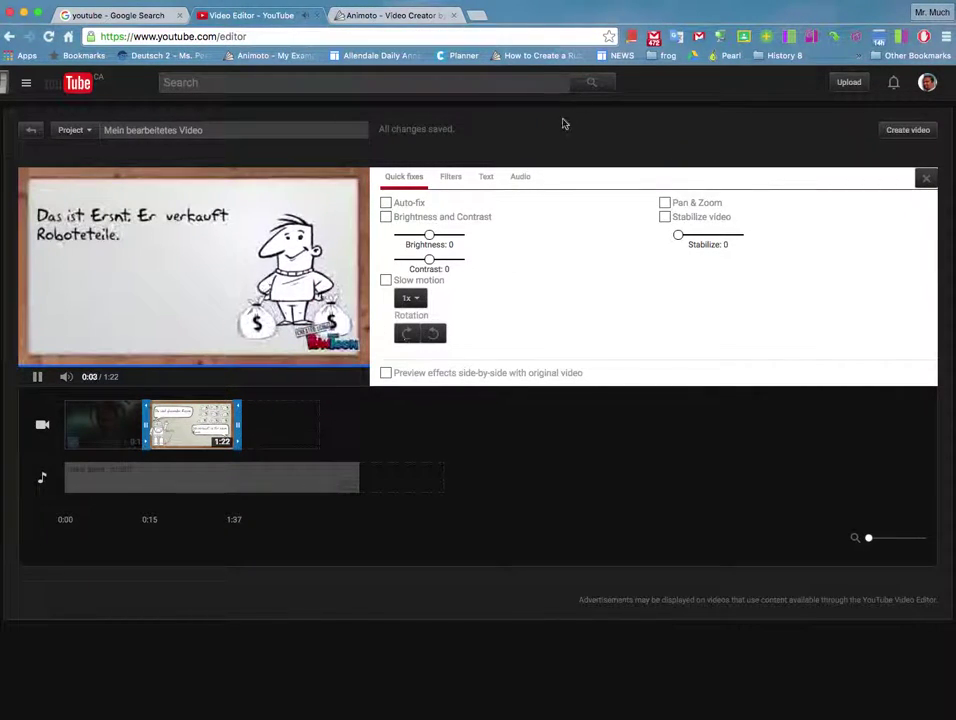
{"action": "left_click", "coordinate": [438, 188]}
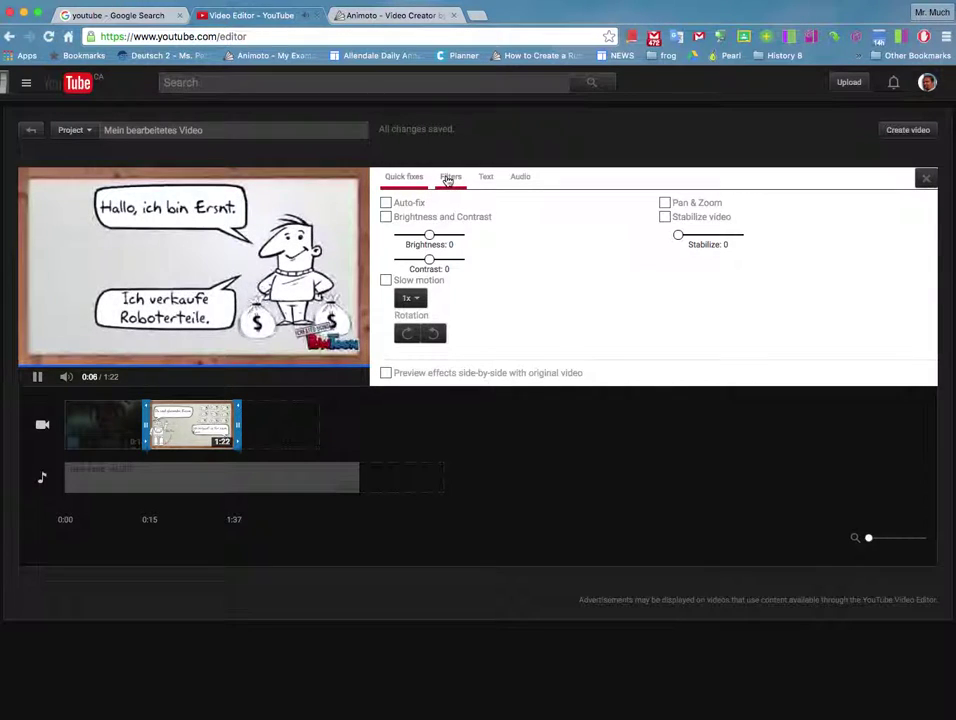
{"action": "left_click", "coordinate": [387, 203]}
{"action": "left_click", "coordinate": [488, 180]}
{"action": "left_click", "coordinate": [520, 178]}
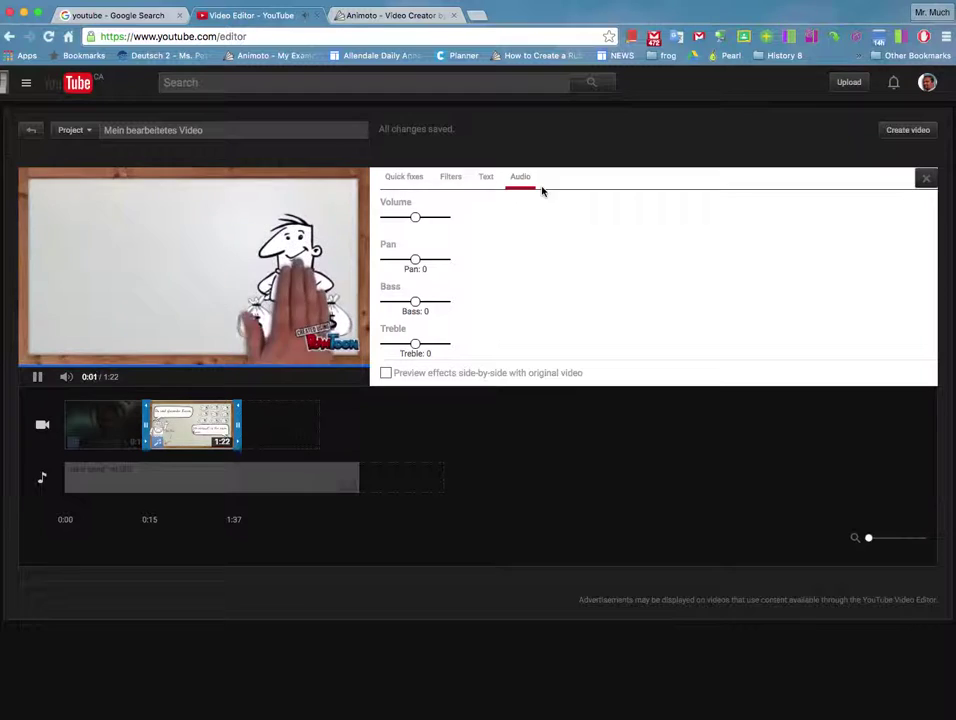
{"action": "left_click", "coordinate": [926, 180]}
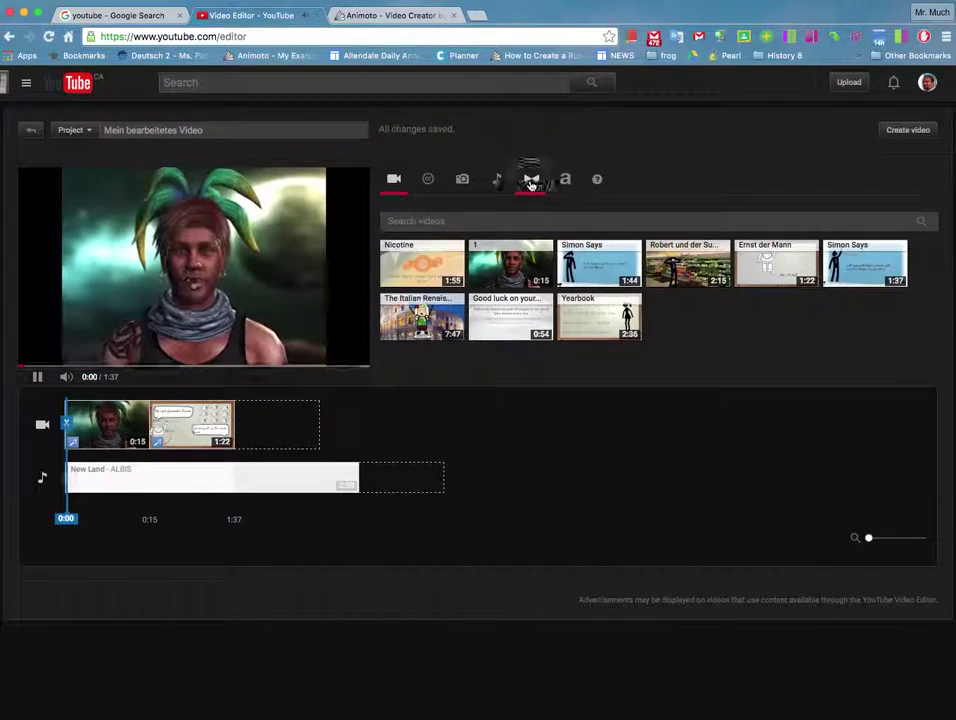
Step: Insert a Star transition between the two video clips on the timeline and close its settings
{"action": "left_click", "coordinate": [531, 180]}
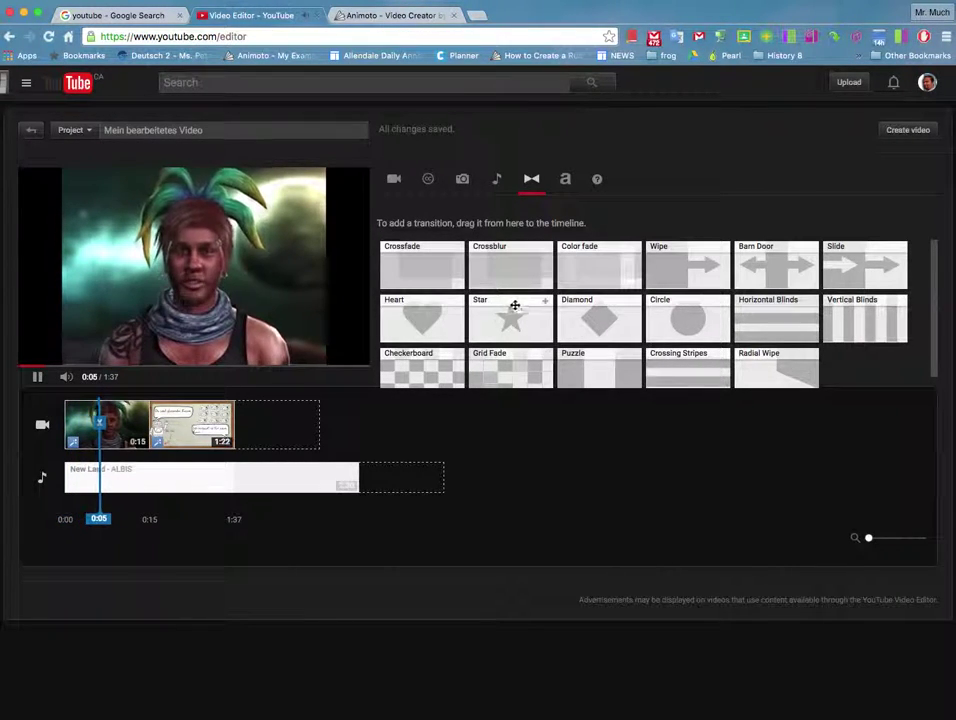
{"action": "left_click_drag", "start_coordinate": [513, 305], "coordinate": [166, 421]}
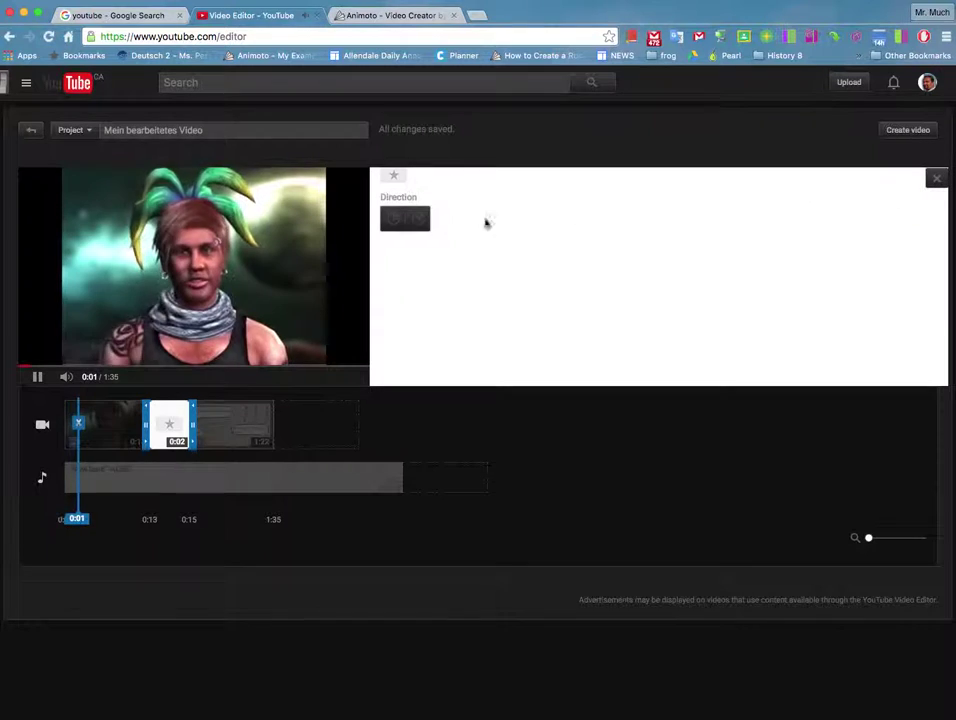
{"action": "left_click", "coordinate": [937, 181]}
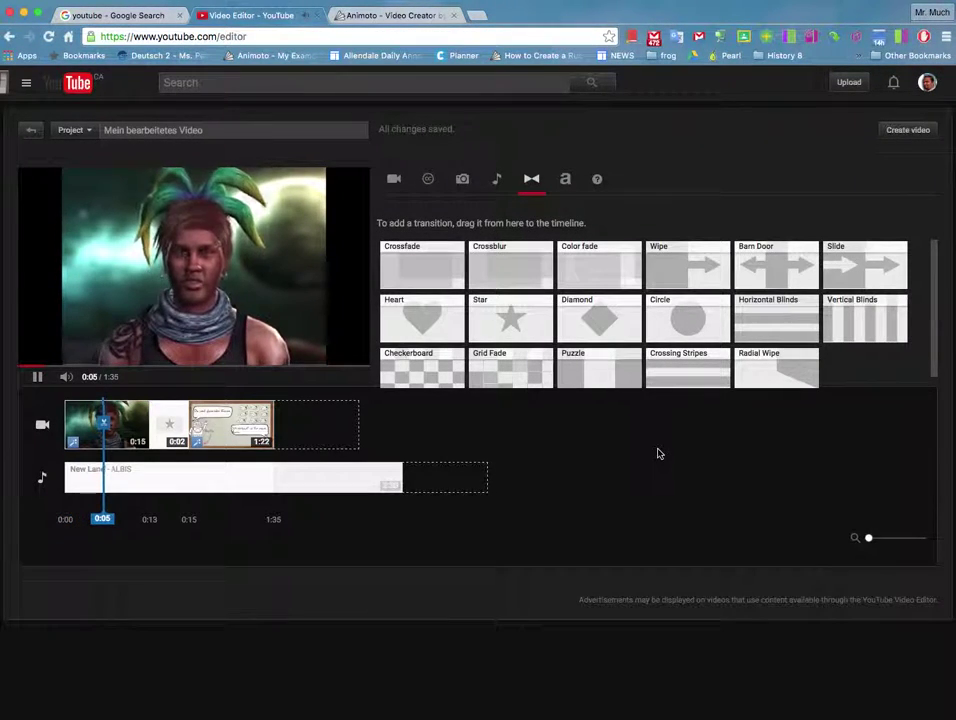